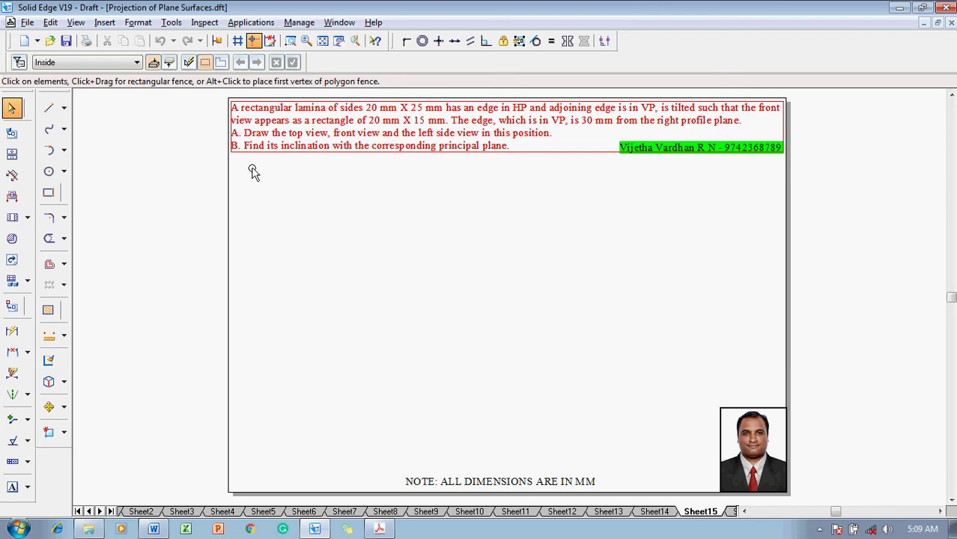
Draw a long horizontal XY line across the sheet with the chosen line width.
click(47, 111)
click(138, 62)
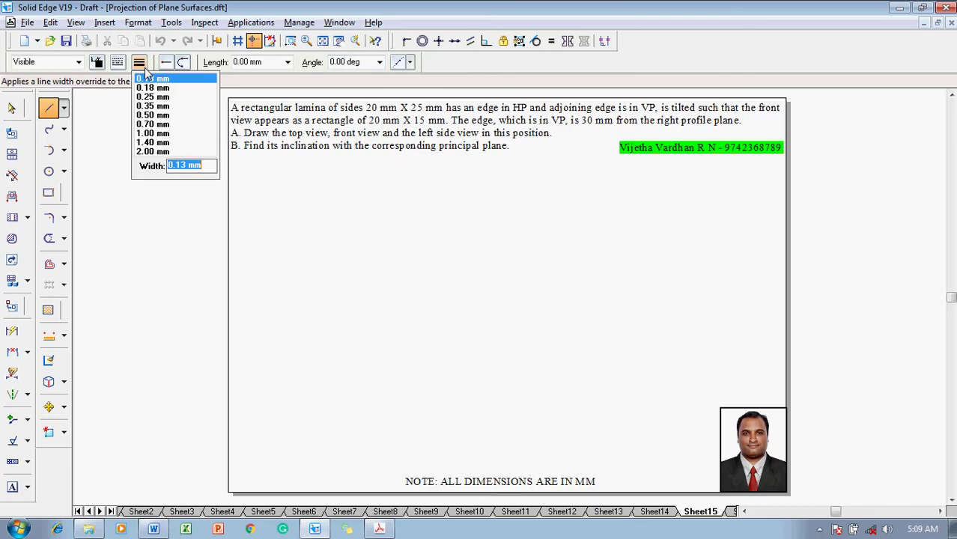
click(154, 86)
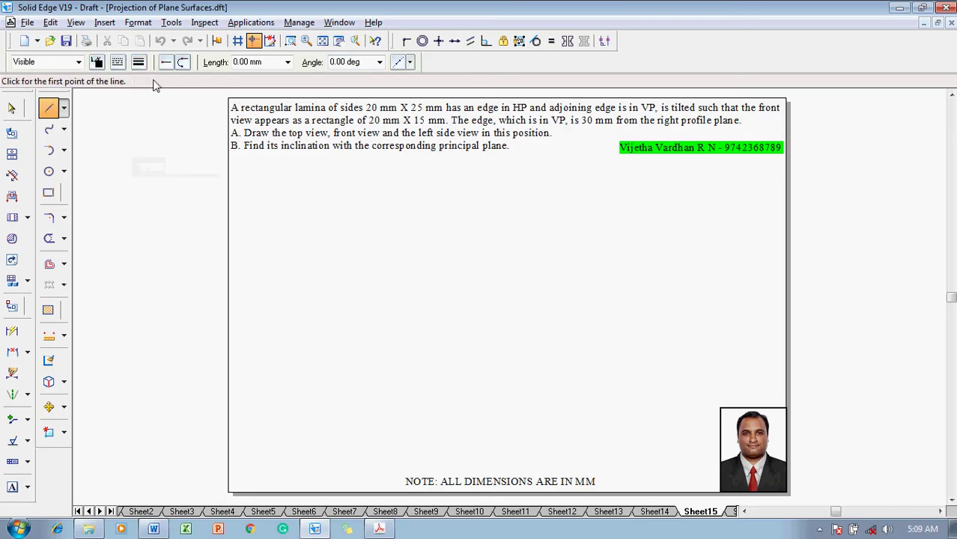
click(272, 291)
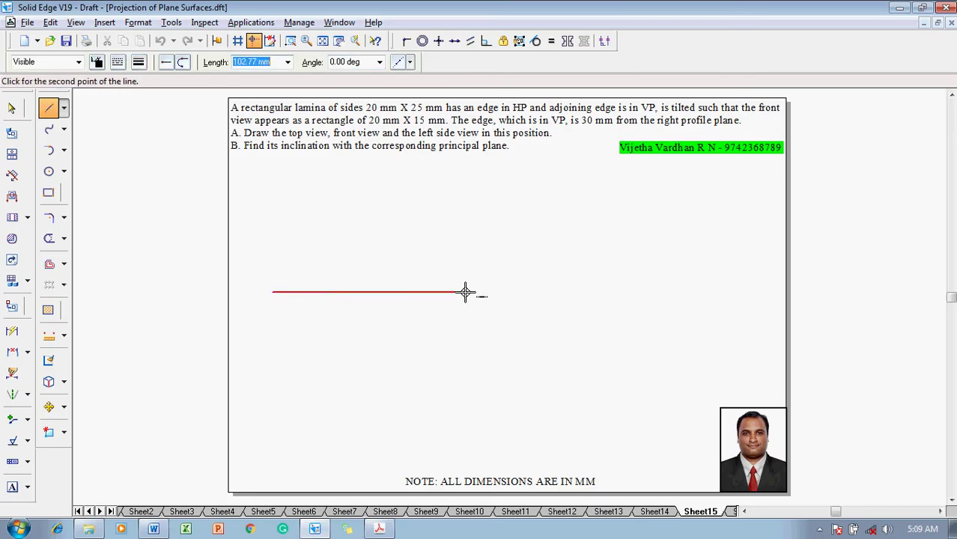
click(723, 291)
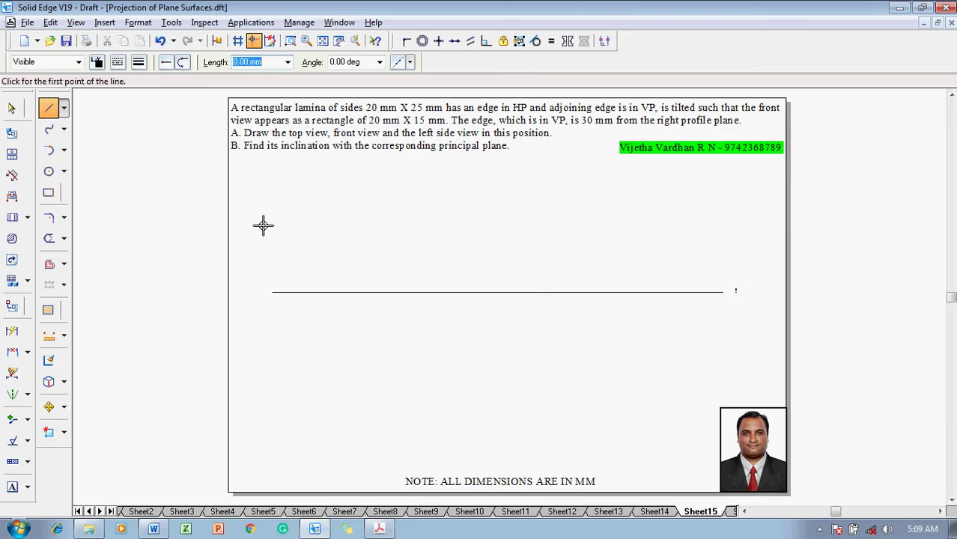
Label the line's ends X and Y, with VP above and HP below it.
click(11, 490)
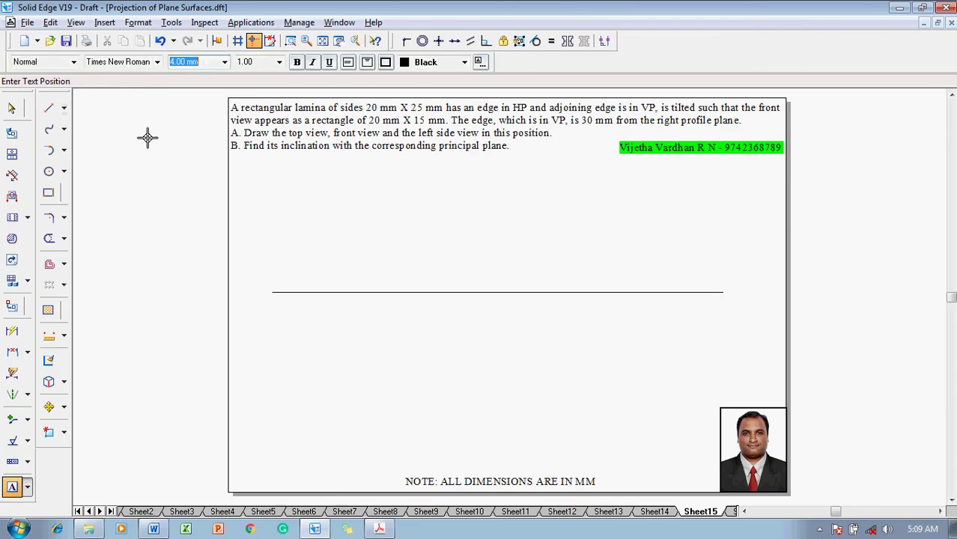
click(258, 287)
text(X)
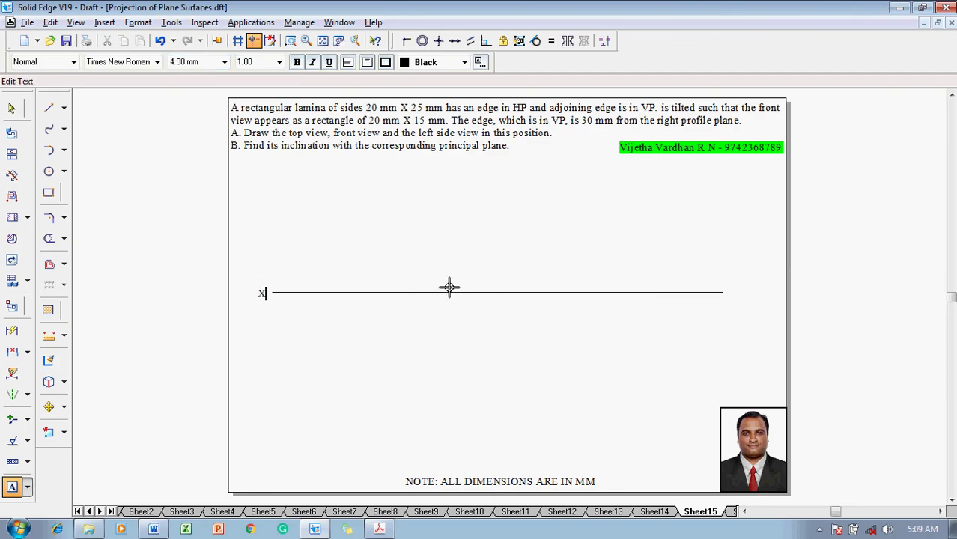
click(729, 287)
click(729, 287)
text(Y)
click(274, 279)
text(VP)
click(272, 297)
text(HP)
key(Escape)
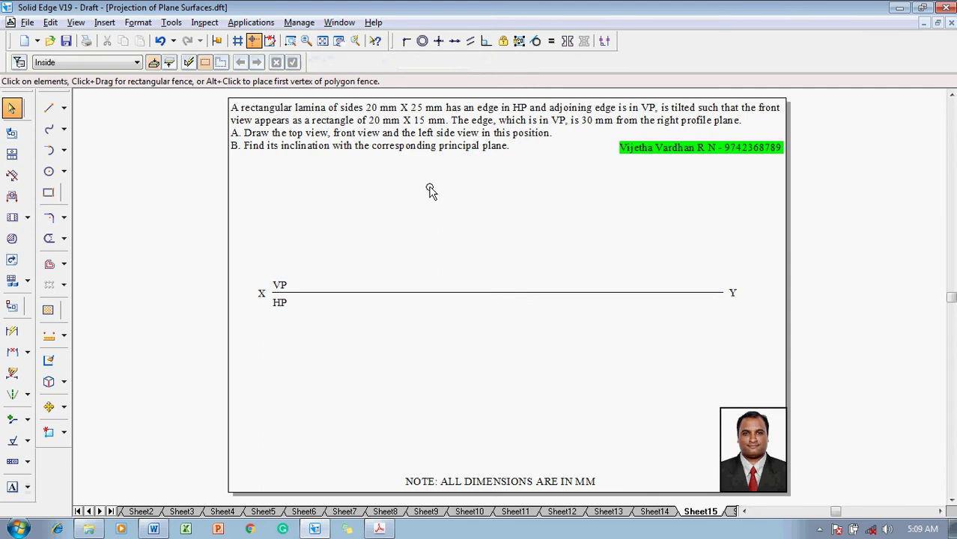
Draw a thicker-lined rectangle, width 25, height 20, angle 0, resting on the XY line near X.
click(48, 193)
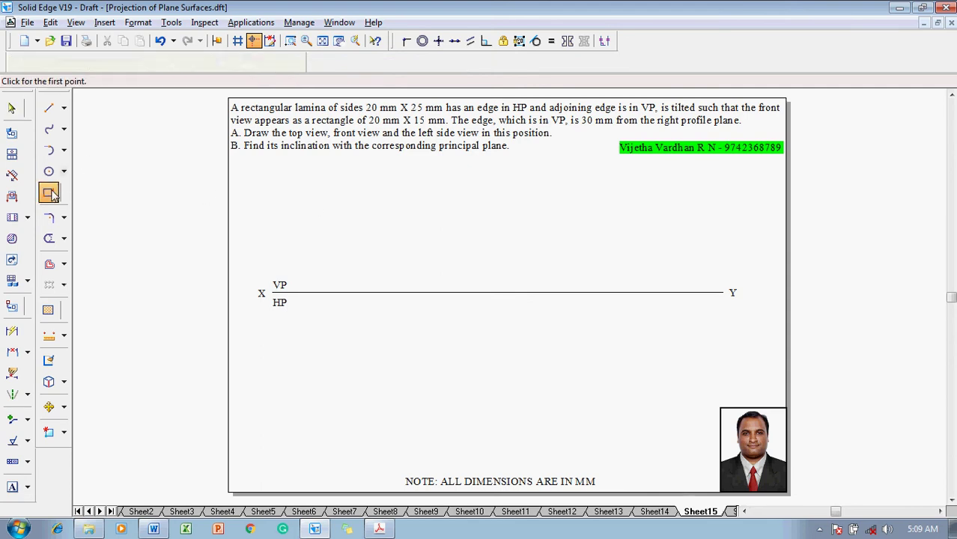
click(139, 62)
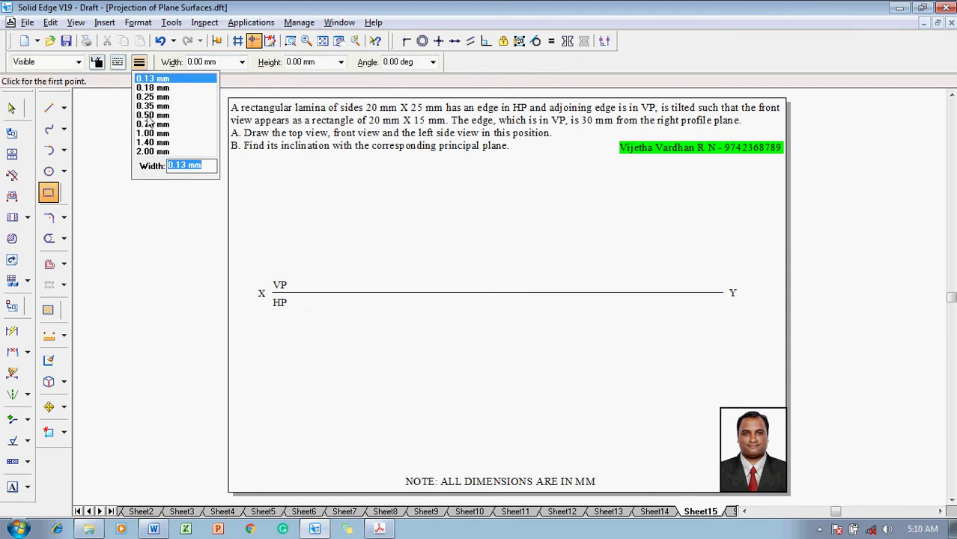
click(147, 115)
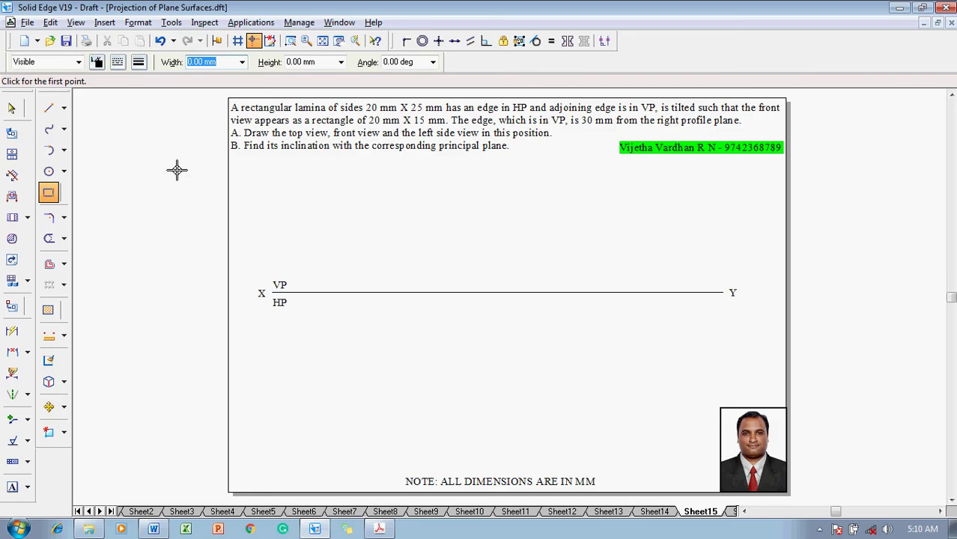
text(25)
key(Tab)
text(20)
key(Tab)
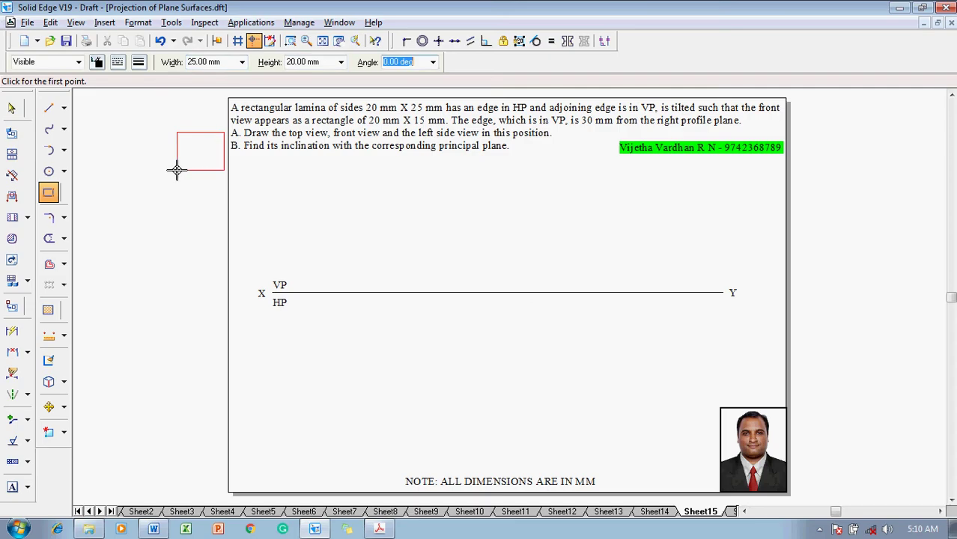
text(0)
key(Tab)
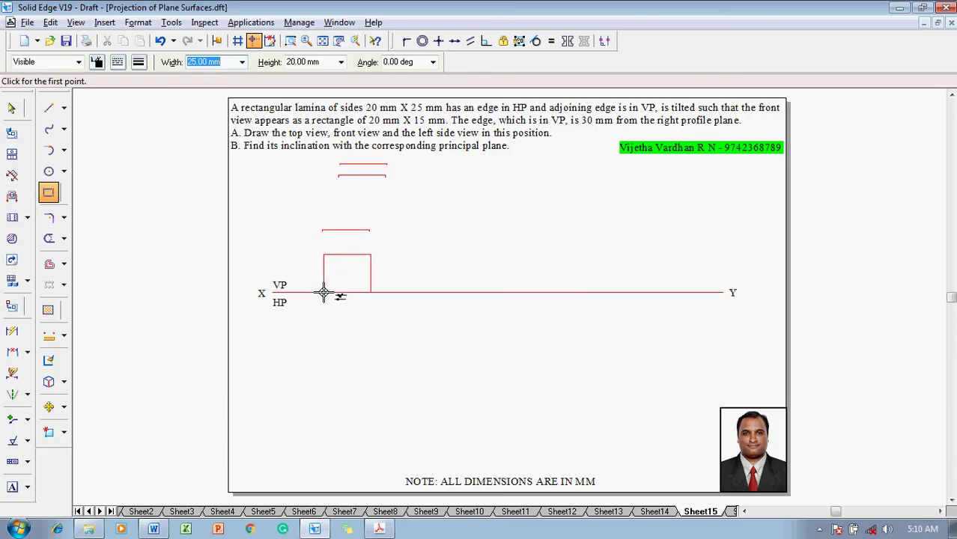
click(324, 292)
key(Escape)
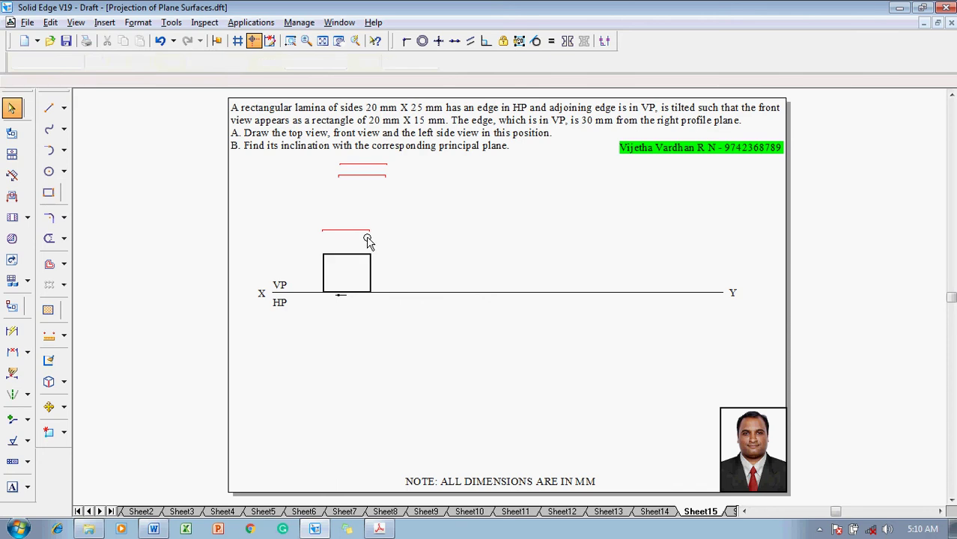
Dimension the rectangle's left edge as 20 and top edge as 25.
click(12, 332)
click(323, 270)
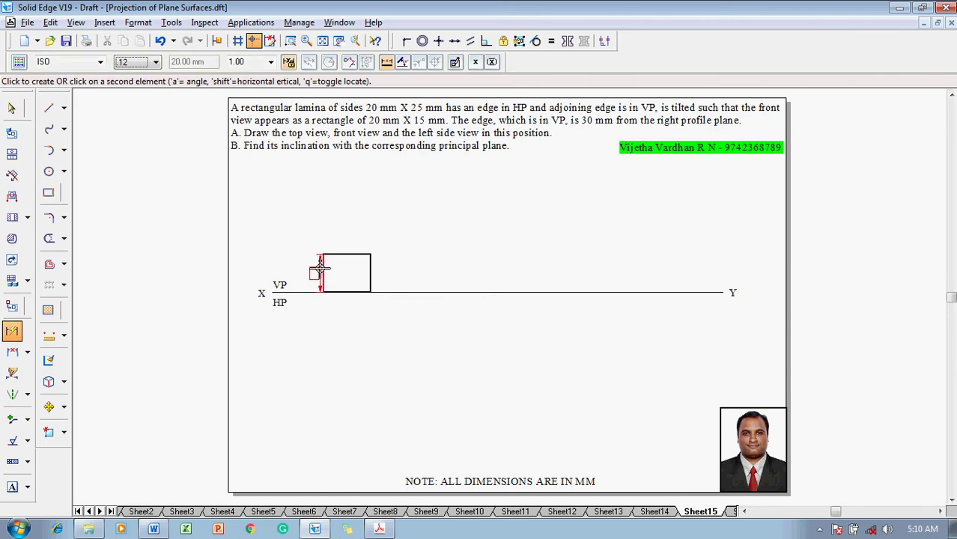
click(306, 270)
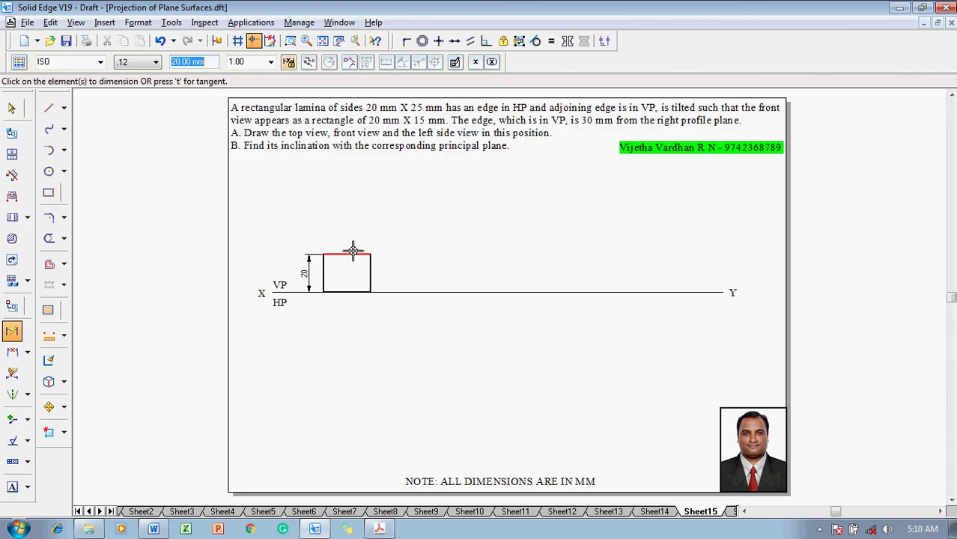
click(351, 255)
click(353, 241)
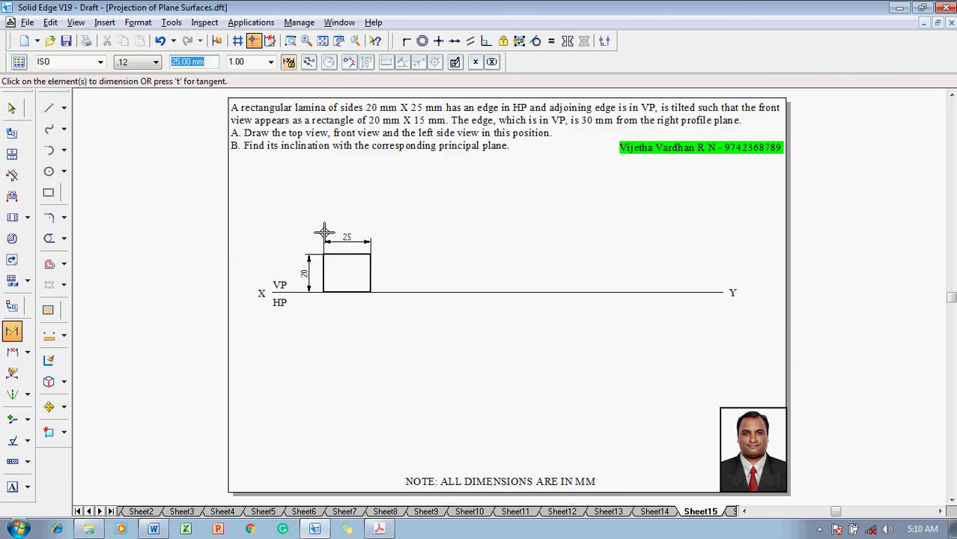
key(Escape)
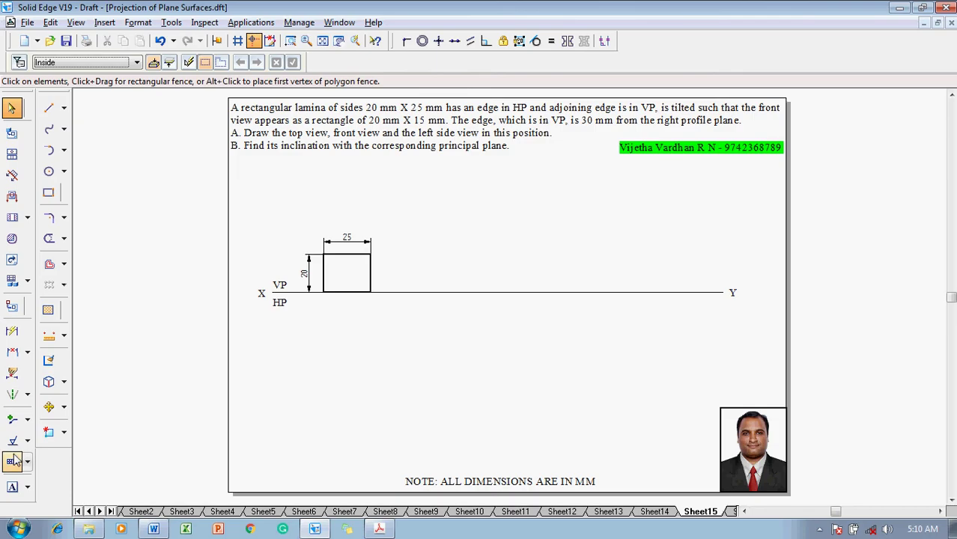
Label the rectangle's corners a', b', c', d'.
click(12, 486)
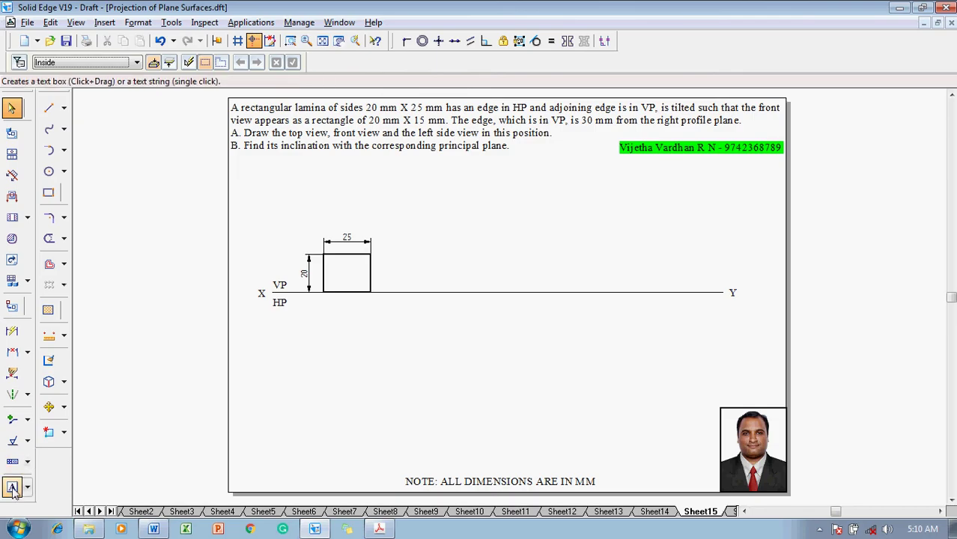
click(315, 240)
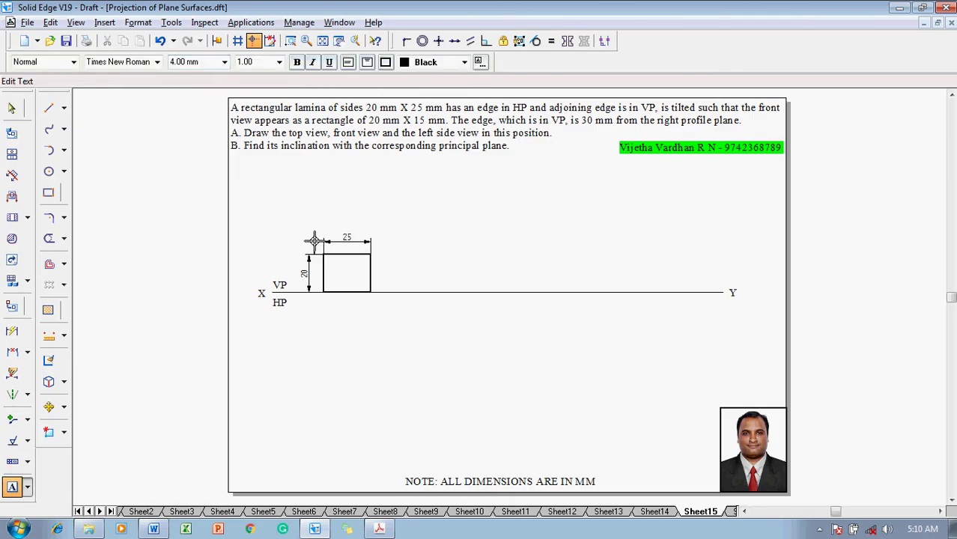
text(a')
click(375, 280)
text(c')
click(374, 240)
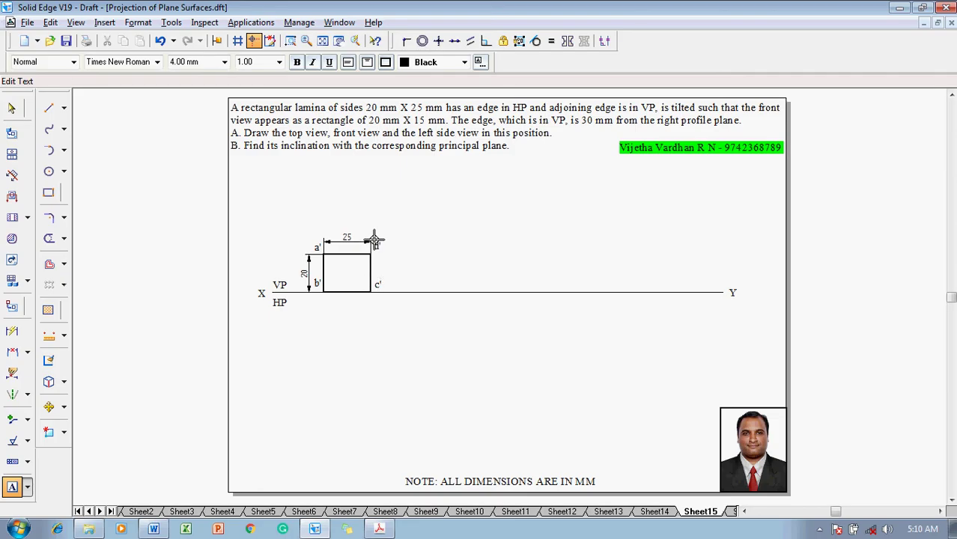
key(Escape)
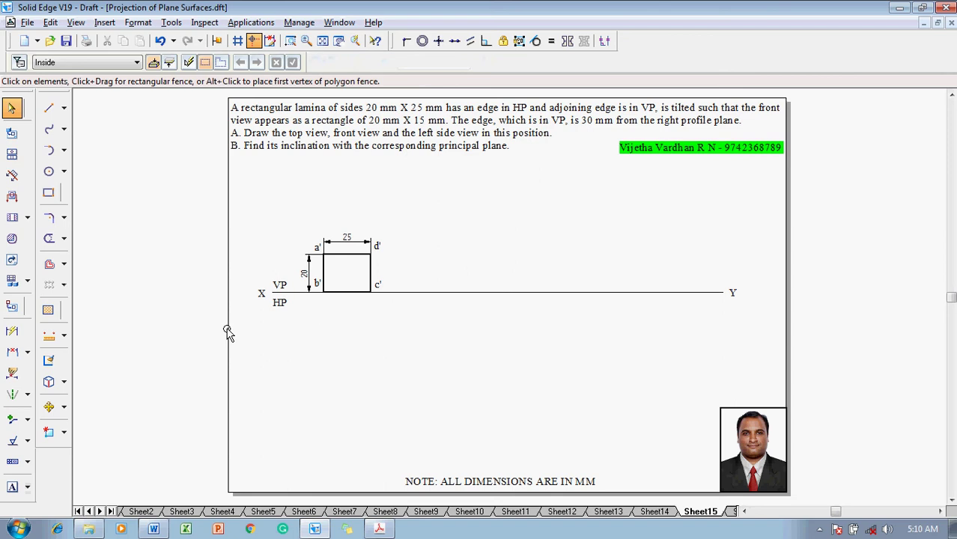
Add the top-view labels b(a) and c(d) just below the XY line under the rectangle.
click(11, 487)
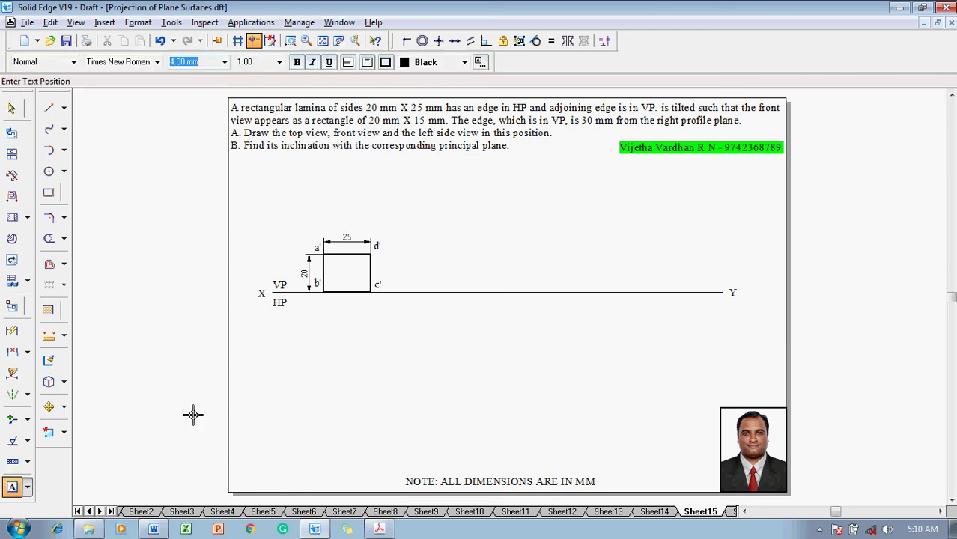
click(316, 300)
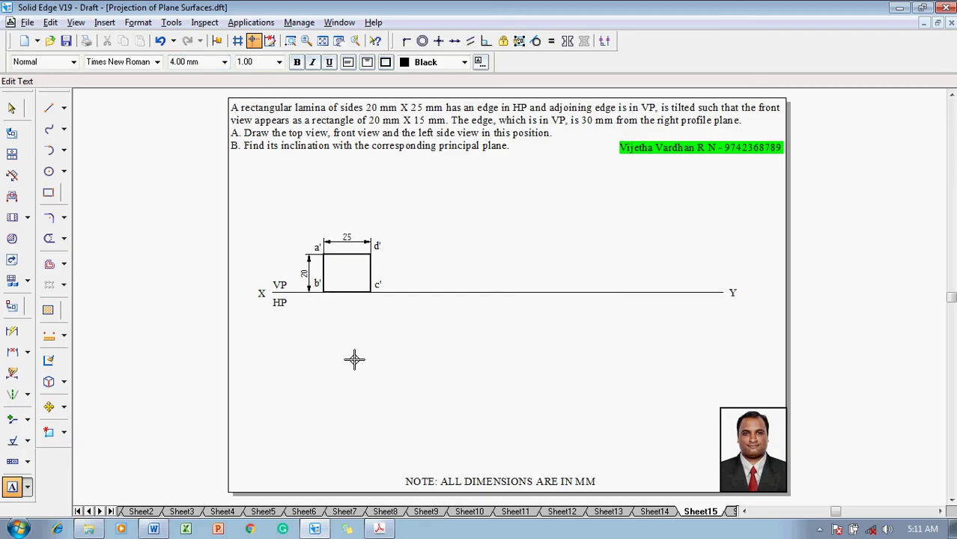
text(()
key(BackSpace)
text(b(a)            c(d))
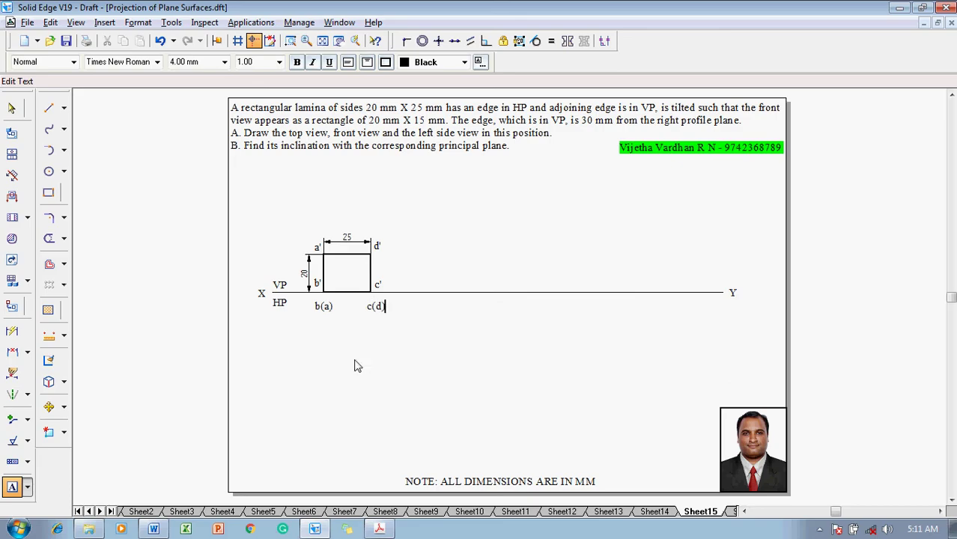
key(Escape)
click(370, 314)
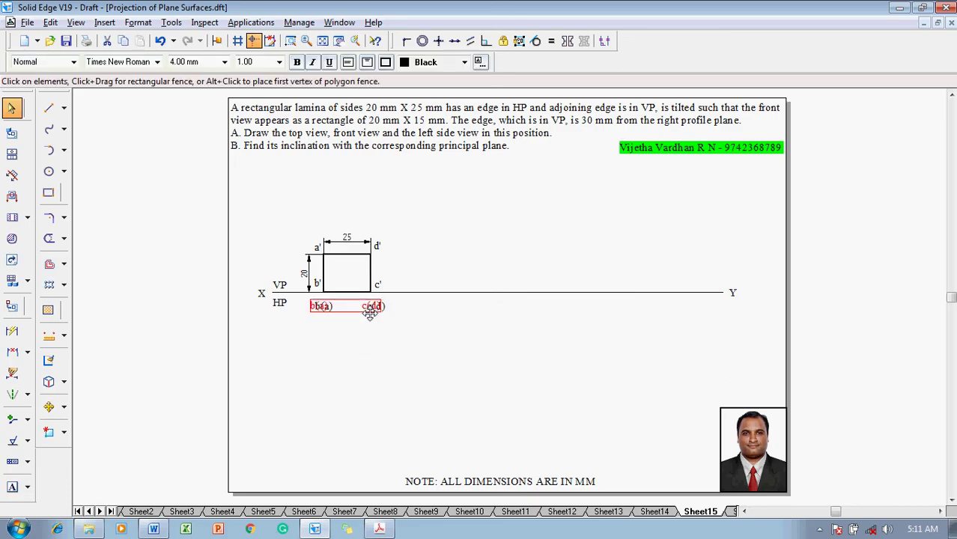
click(387, 324)
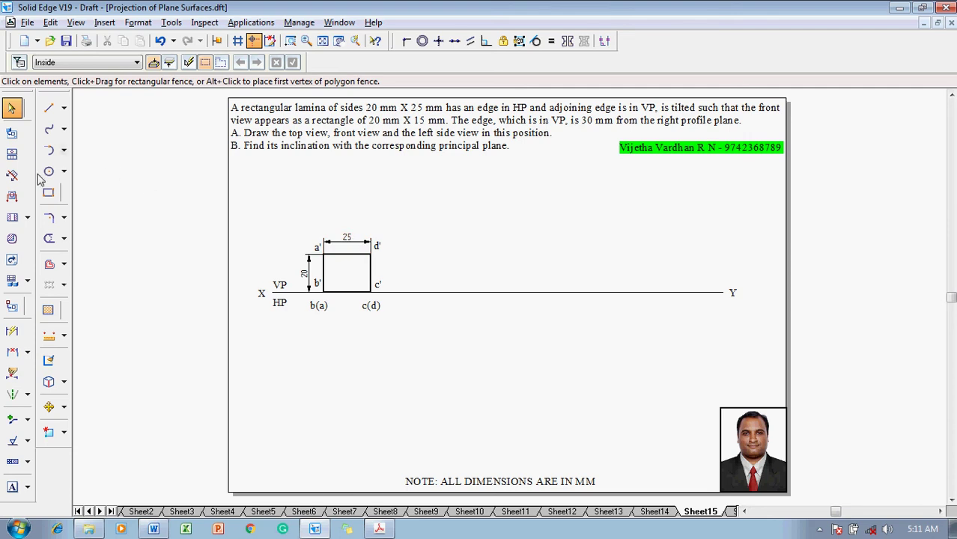
Draw a 15 wide by 20 high rectangle on the XY line right of the front view.
click(47, 193)
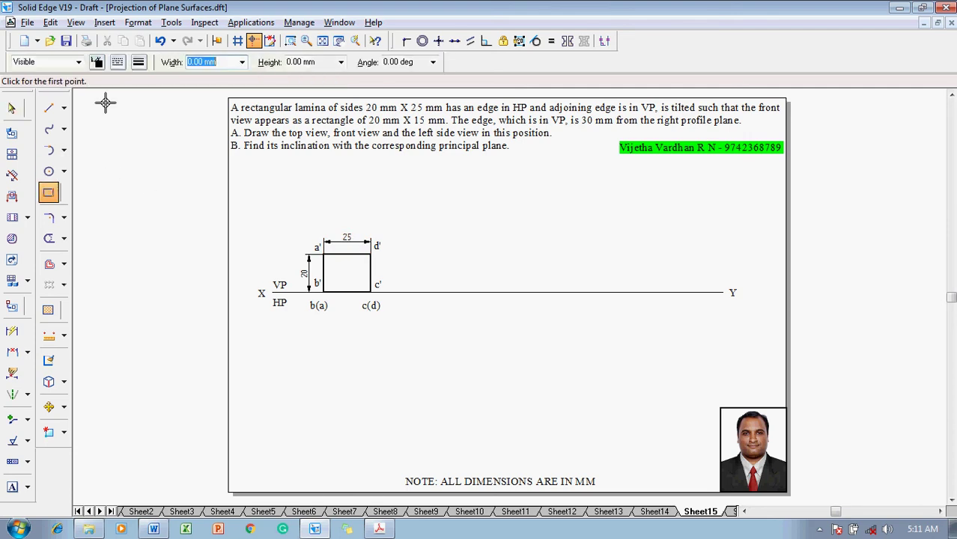
click(139, 62)
click(196, 62)
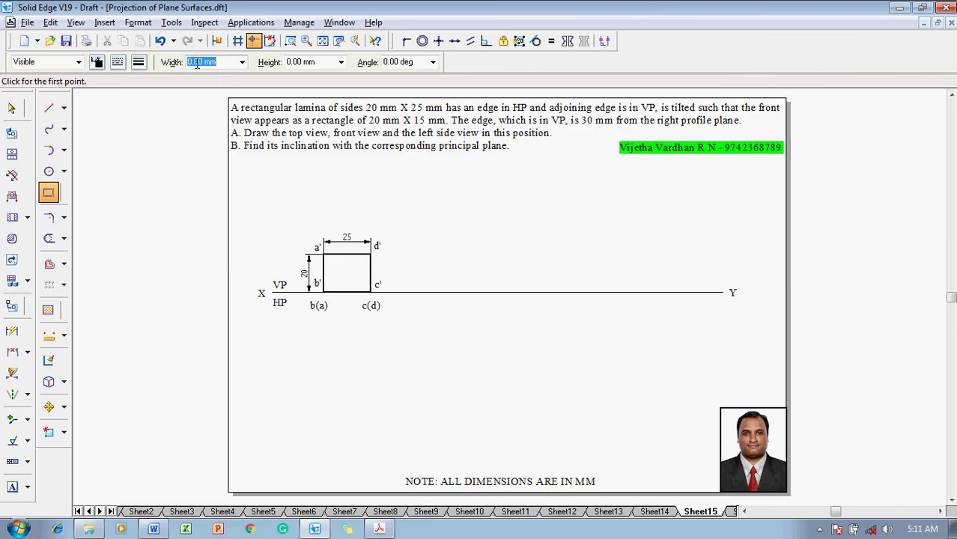
text(15)
key(Tab)
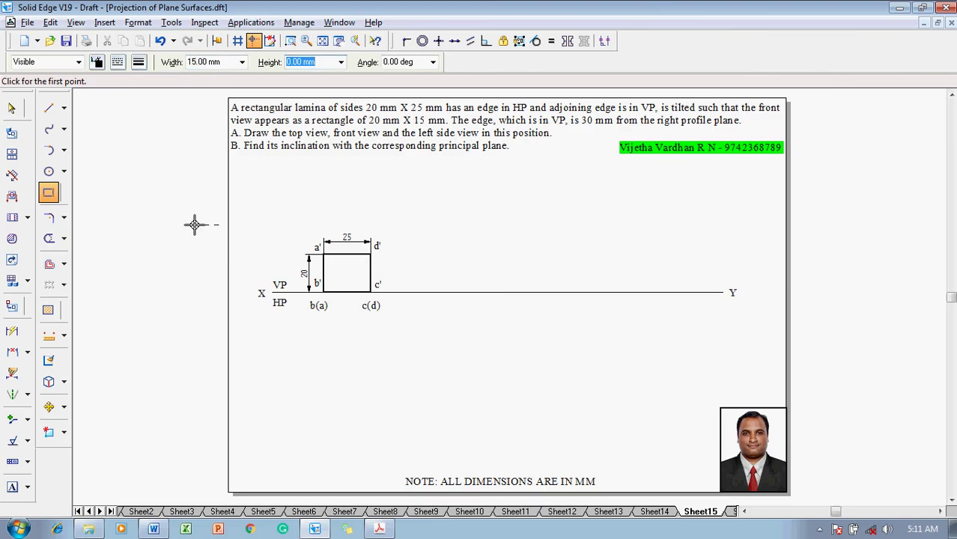
text(20)
key(Tab)
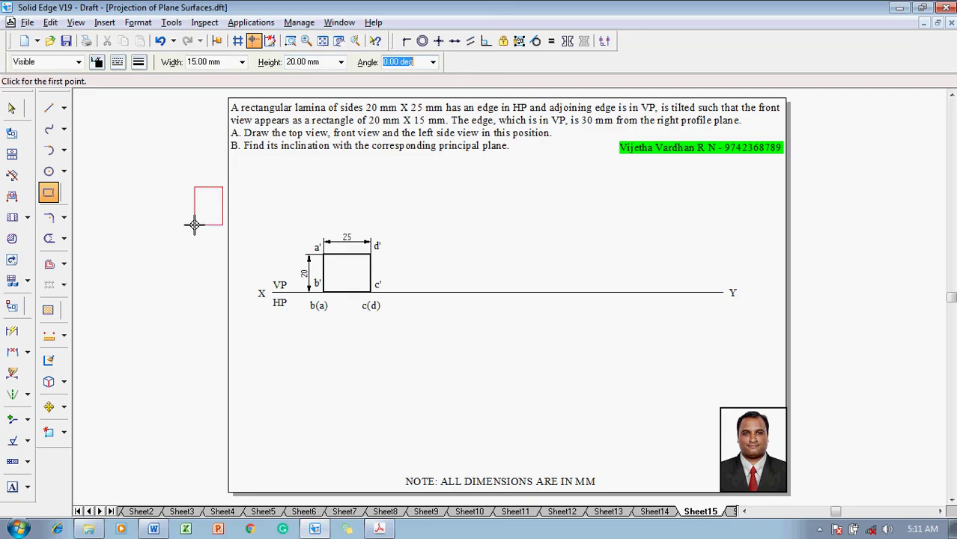
click(426, 292)
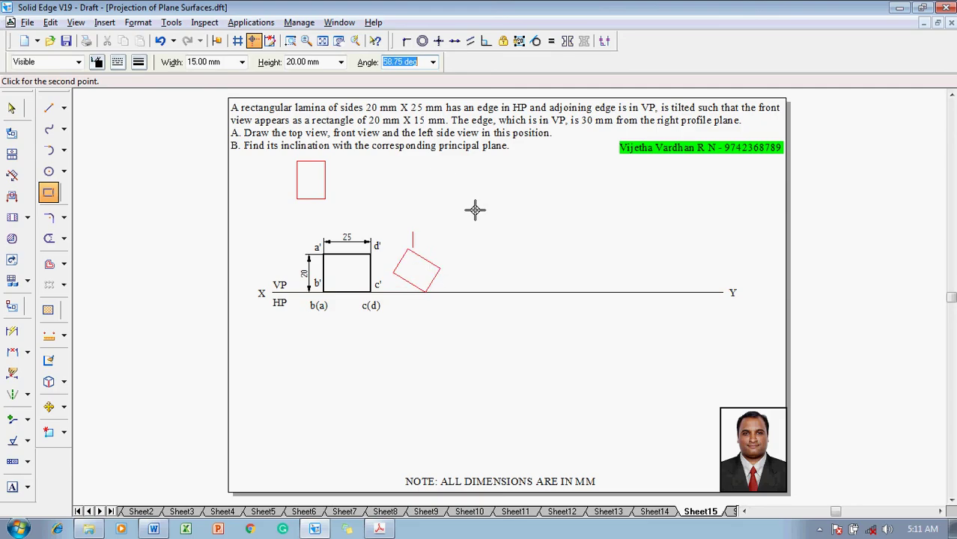
click(501, 297)
key(Escape)
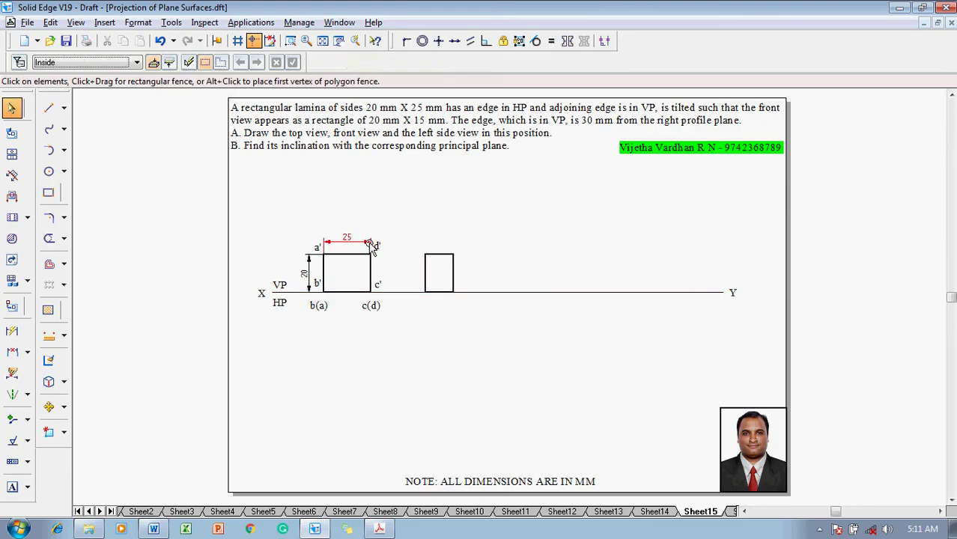
Add the a' and d' labels above the second rectangle's top corners.
click(11, 486)
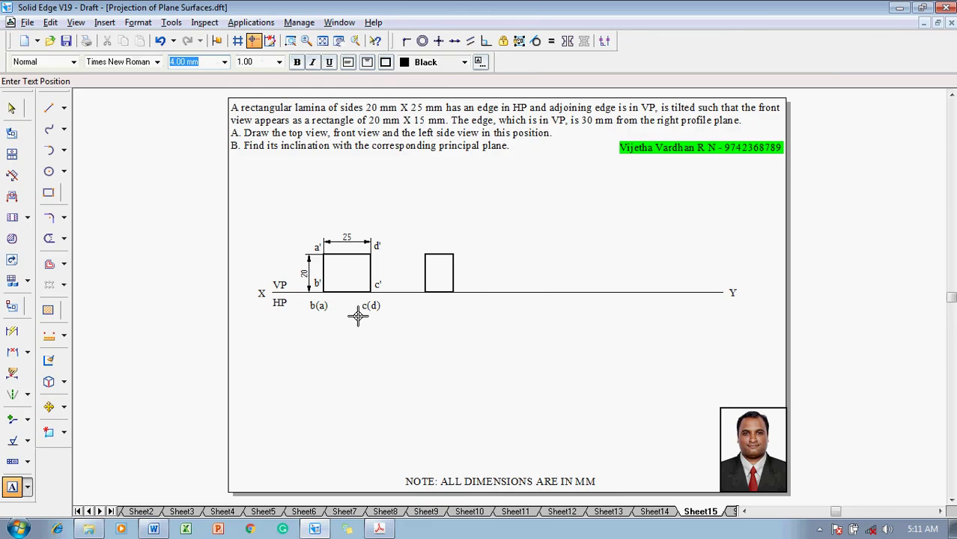
click(418, 239)
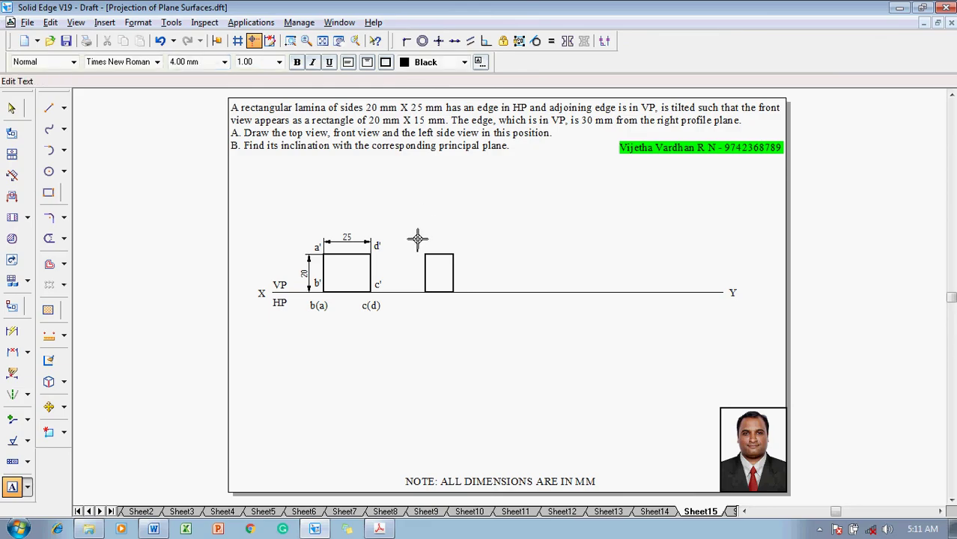
text(a')
click(453, 240)
text(d')
key(Escape)
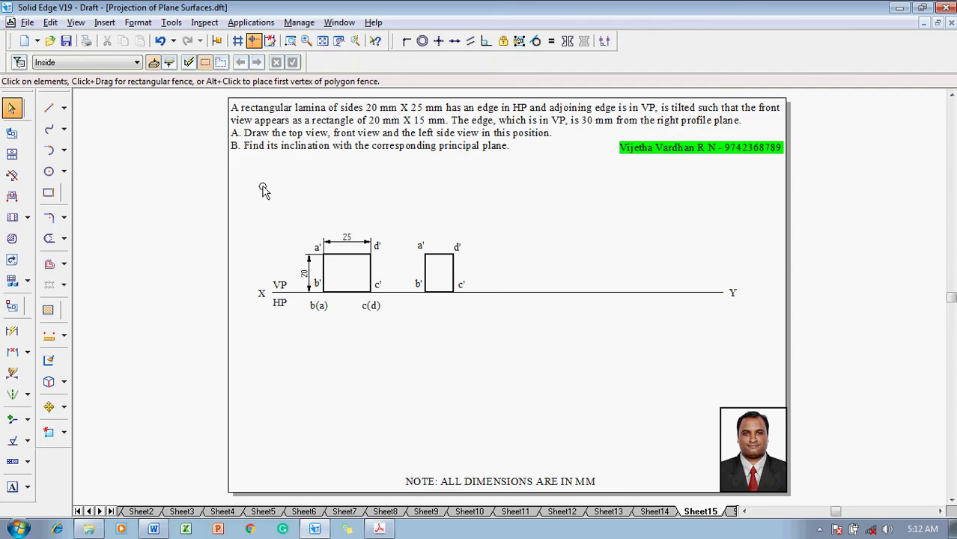
Draw a thin 0.13 mm line from d' of the front view to a' of the new view.
click(48, 111)
click(138, 63)
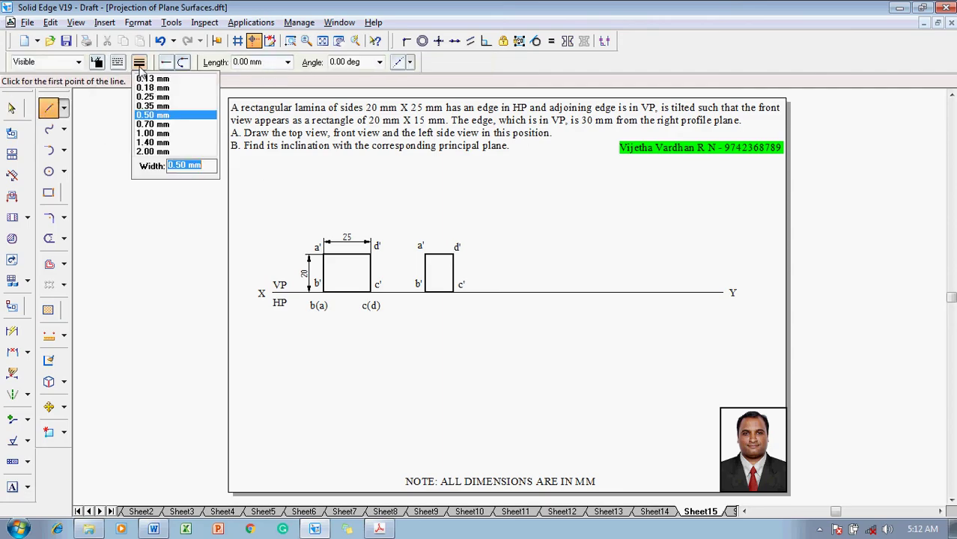
click(154, 82)
click(325, 255)
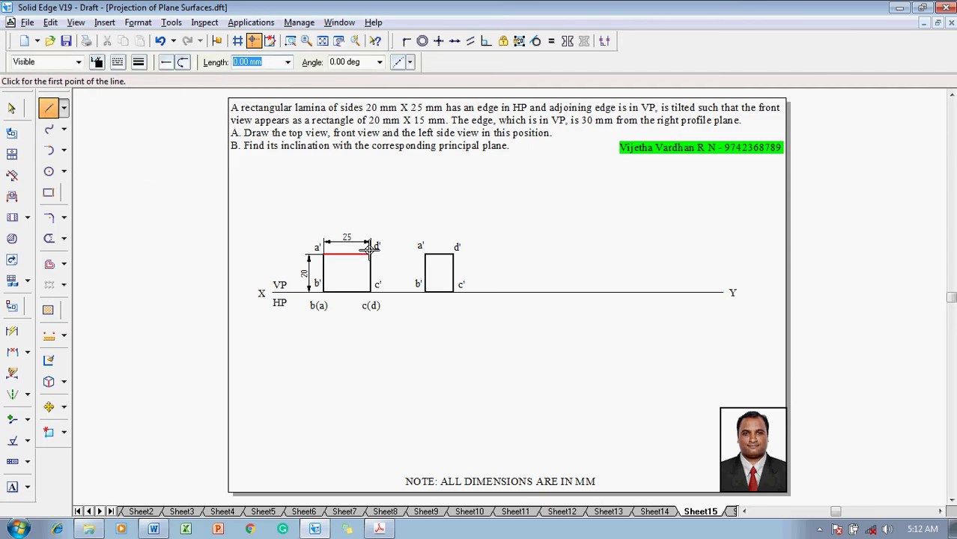
click(425, 255)
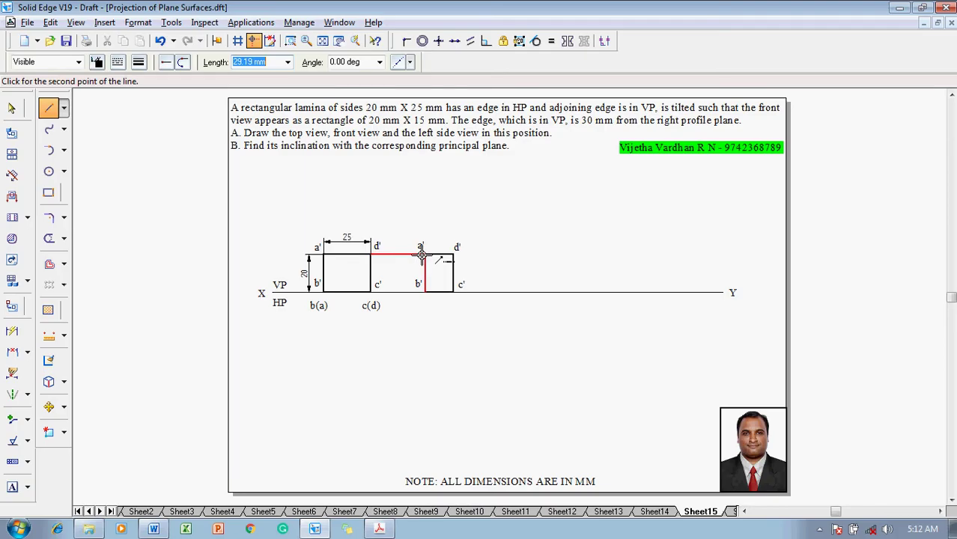
right_click(449, 224)
key(Escape)
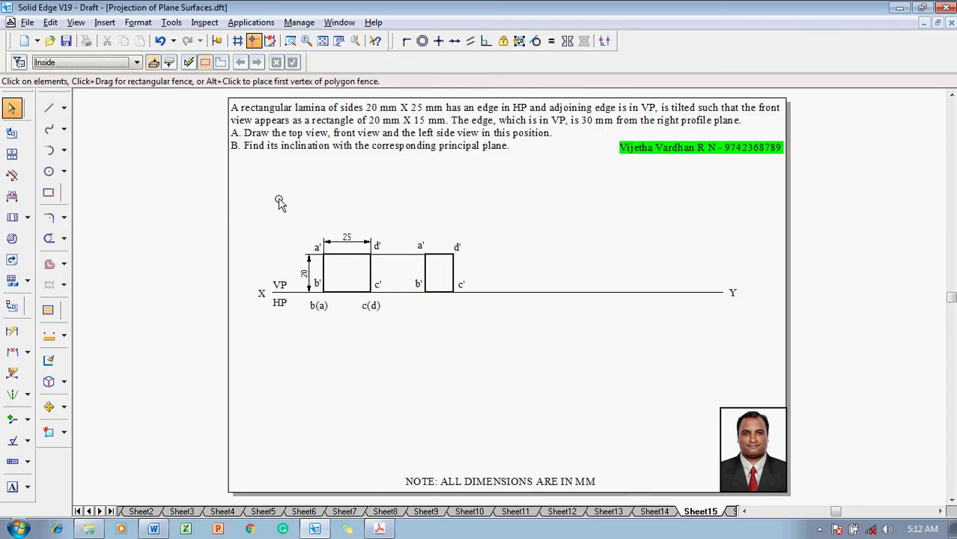
Dimension the second rectangle's top edge as 15, placed above it.
click(12, 341)
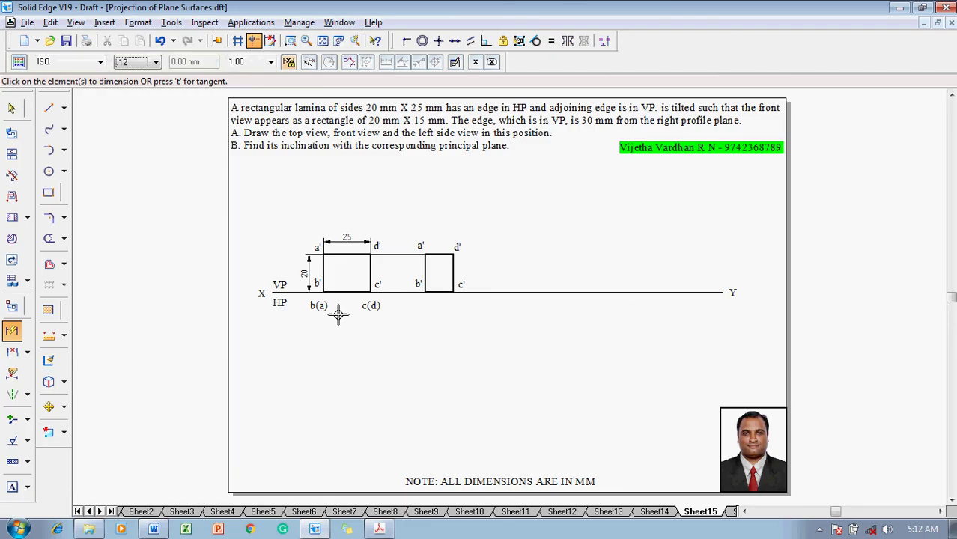
click(436, 249)
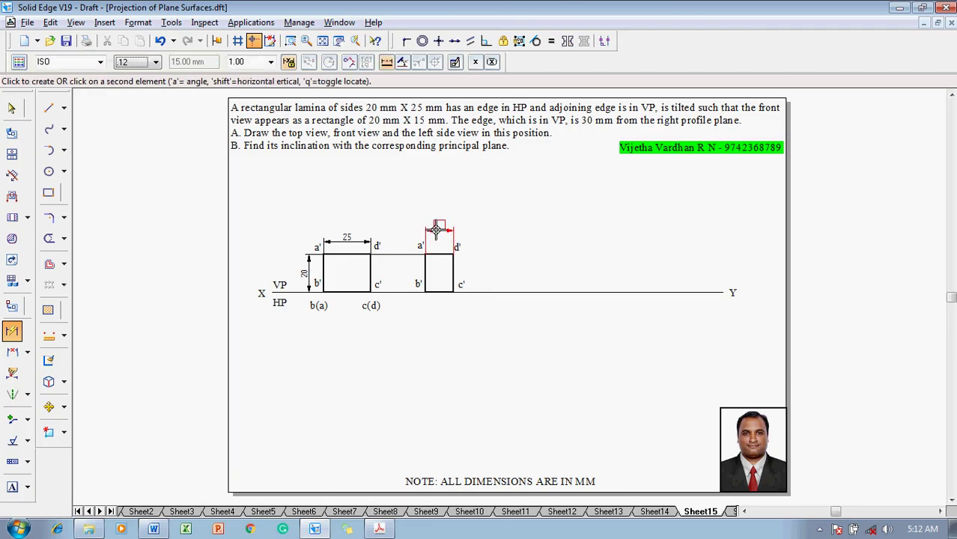
click(437, 227)
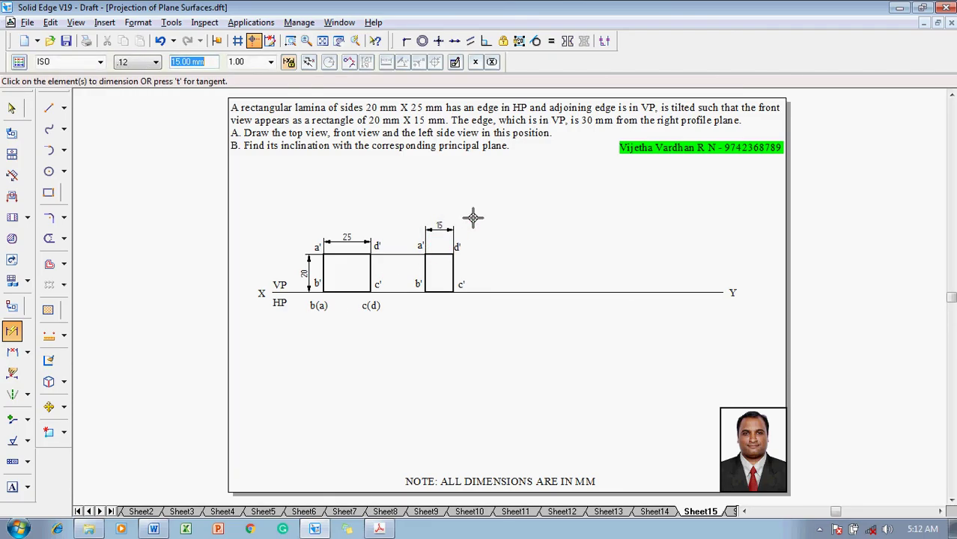
key(Escape)
click(442, 233)
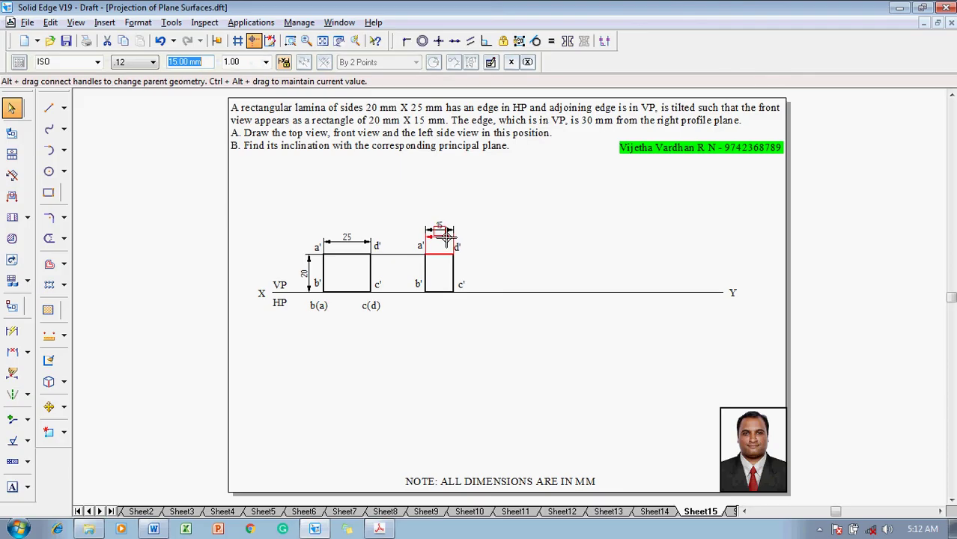
click(472, 230)
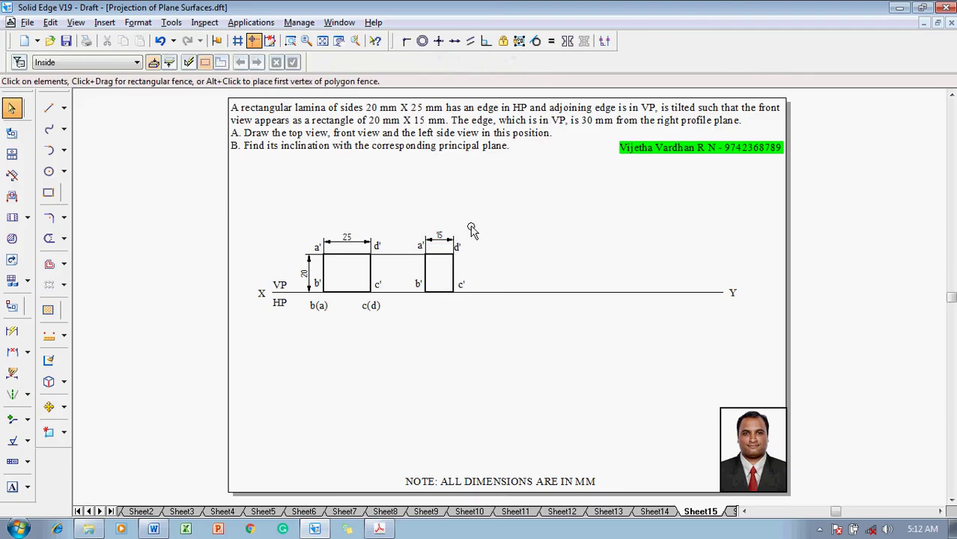